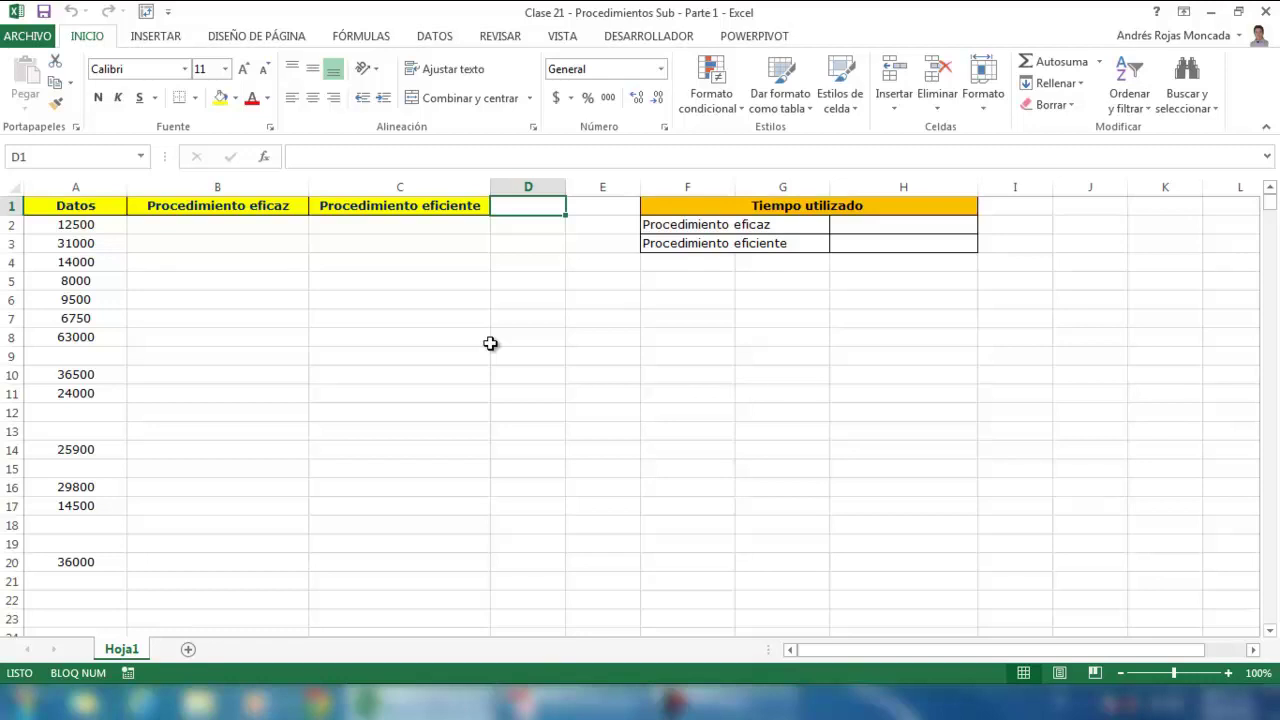
# Step: Check how far the column A data runs from A2, then return to D1
pyautogui.click(85, 224)
pyautogui.hotkey('ctrl', 'Down')
pyautogui.hotkey('ctrl', 'Down')
pyautogui.hotkey('ctrl', 'Down')
pyautogui.hotkey('ctrl', 'Down')
pyautogui.hotkey('ctrl', 'Down')
pyautogui.hotkey('ctrl', 'Down')
pyautogui.hotkey('ctrl', 'Down')
pyautogui.hotkey('ctrl', 'Down')
pyautogui.hotkey('ctrl', 'Down')
pyautogui.hotkey('ctrl', 'Down')
pyautogui.hotkey('ctrl', 'Down')
pyautogui.hotkey('ctrl', 'Down')
pyautogui.hotkey('ctrl', 'Down')
pyautogui.hotkey('ctrl', 'Down')
pyautogui.hotkey('ctrl', 'Down')
pyautogui.hotkey('ctrl', 'Down')
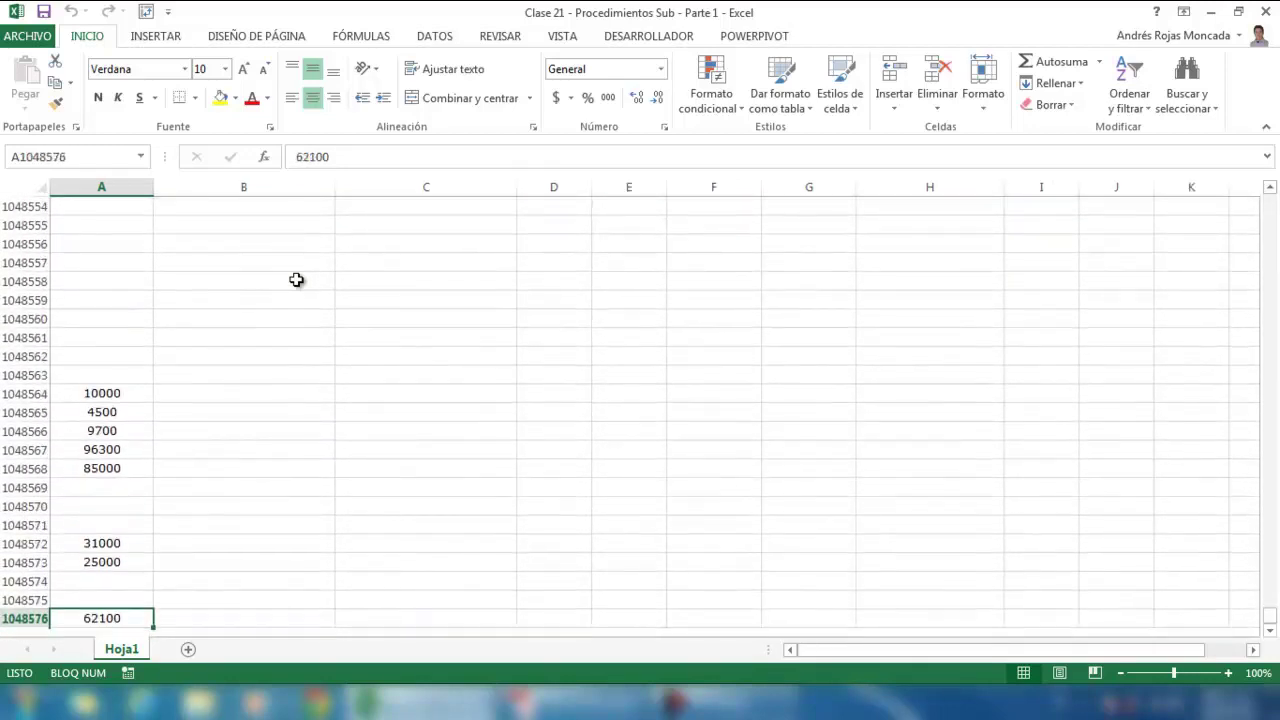
pyautogui.press('Right')
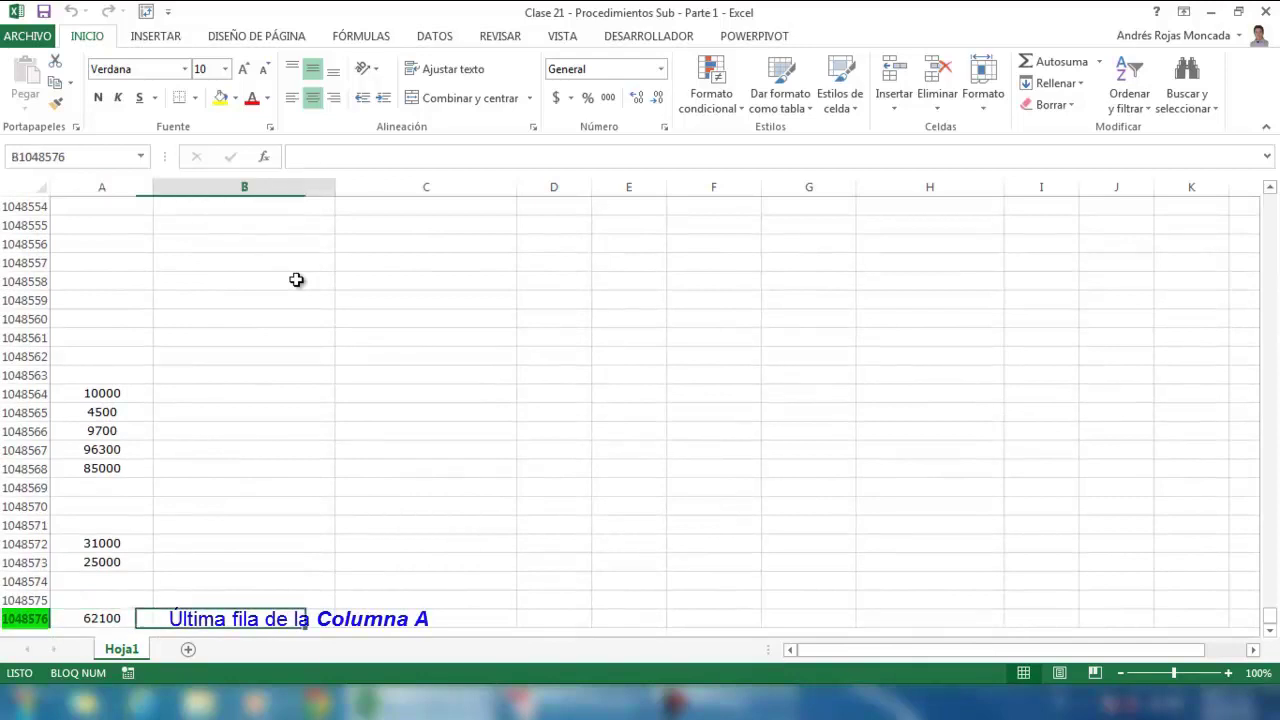
pyautogui.press('Right')
pyautogui.press('Right')
pyautogui.hotkey('ctrl', 'Up')
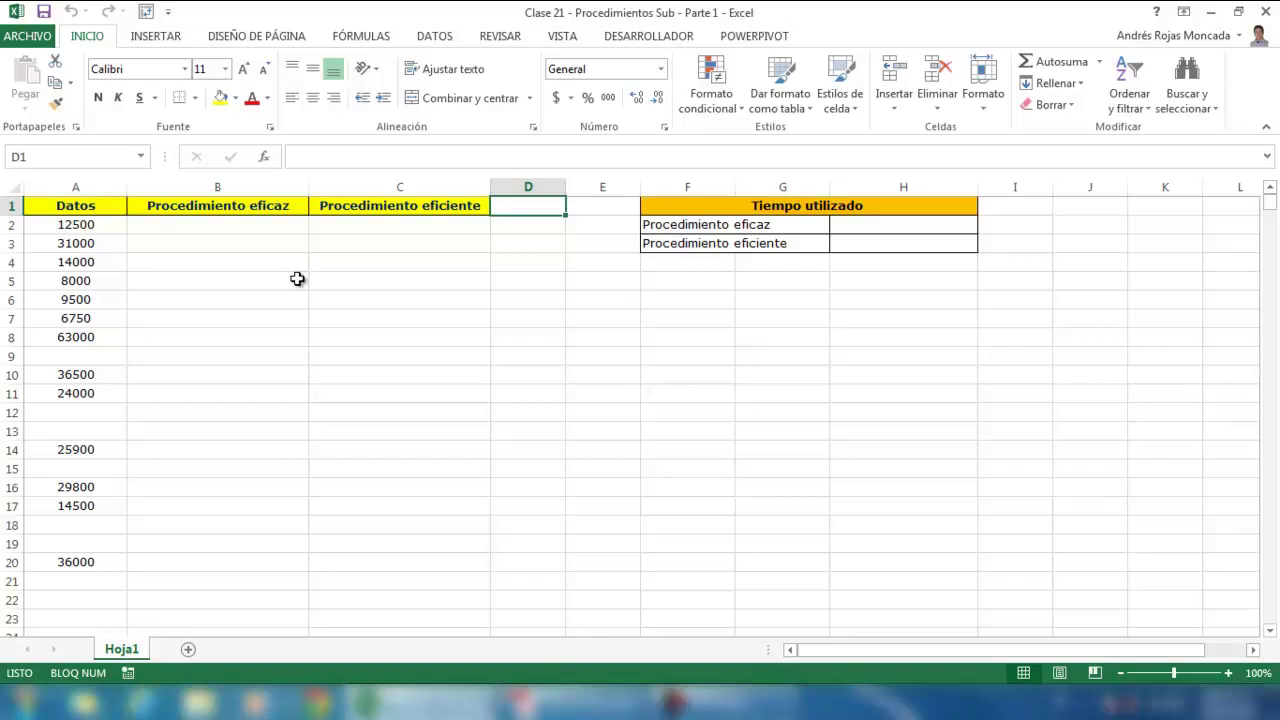
# Step: From the Developer tab, open the Visual Basic editor and the Clase21 module's code
pyautogui.click(642, 44)
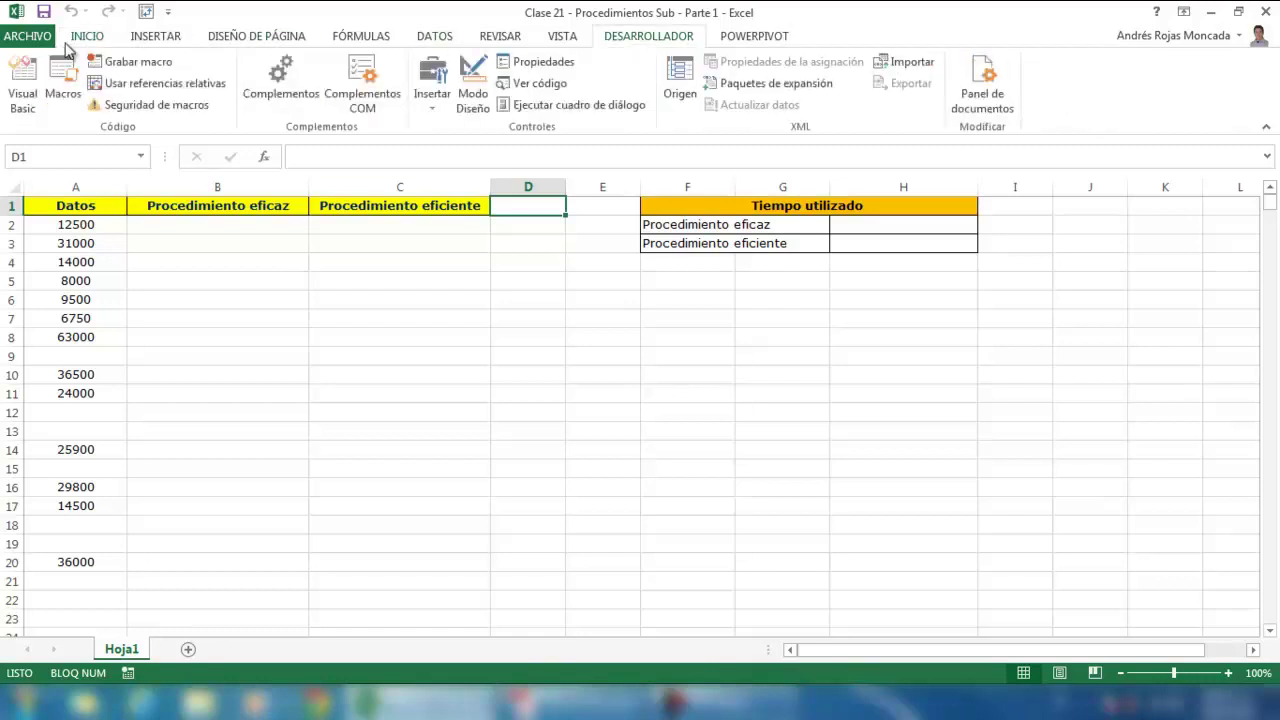
pyautogui.click(22, 80)
pyautogui.click(128, 213)
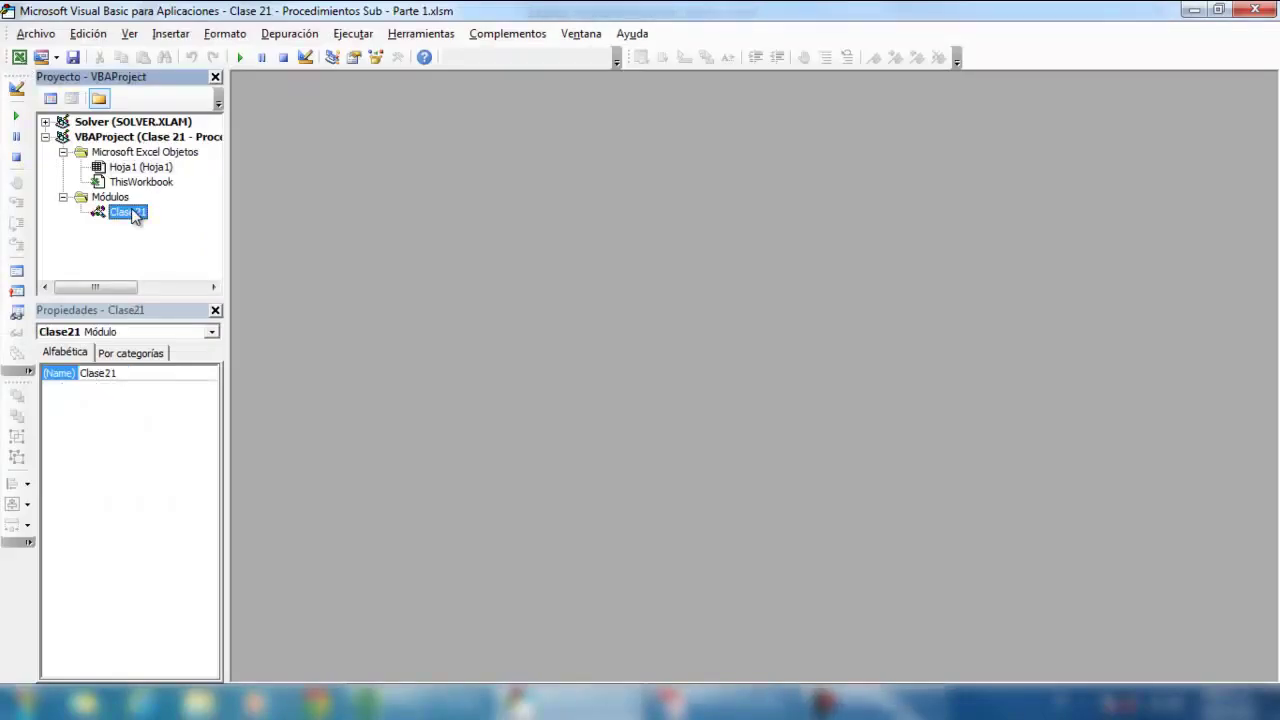
pyautogui.doubleClick(135, 217)
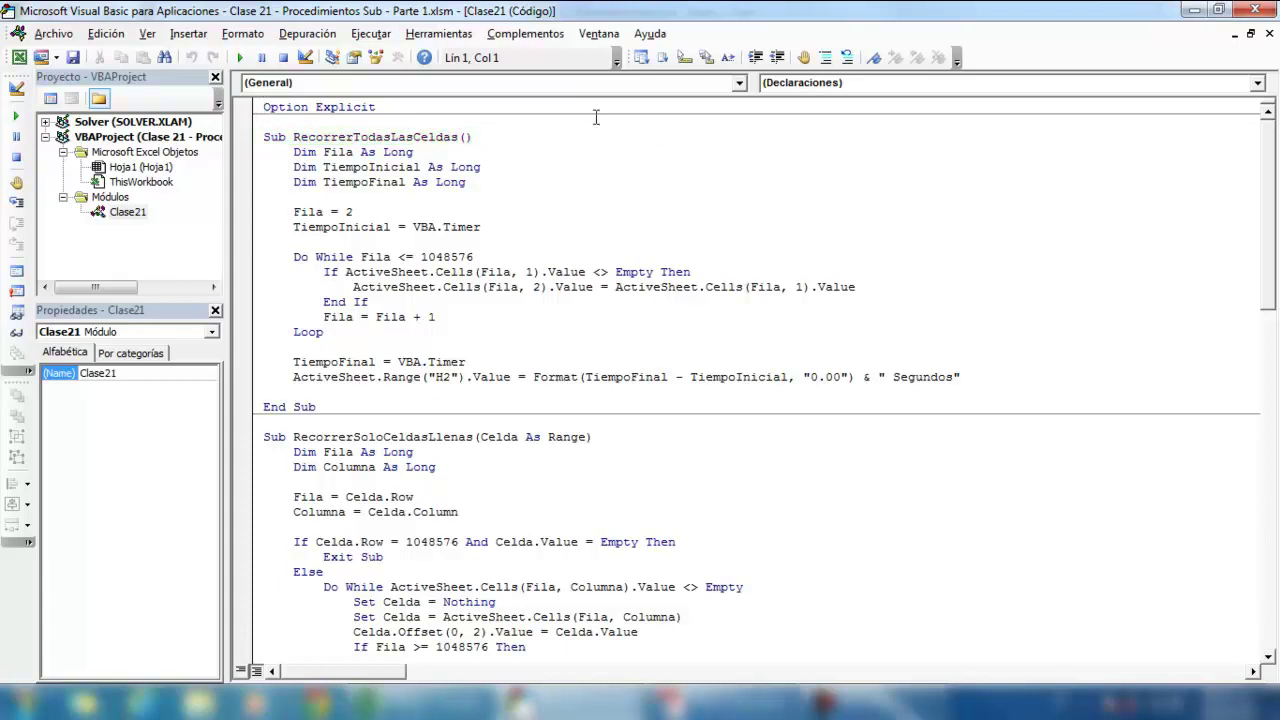
# Step: View RecorrerTodasLasCeldas in Procedure View, then show only RecorrerSoloCeldasLlenas the same way
pyautogui.click(432, 156)
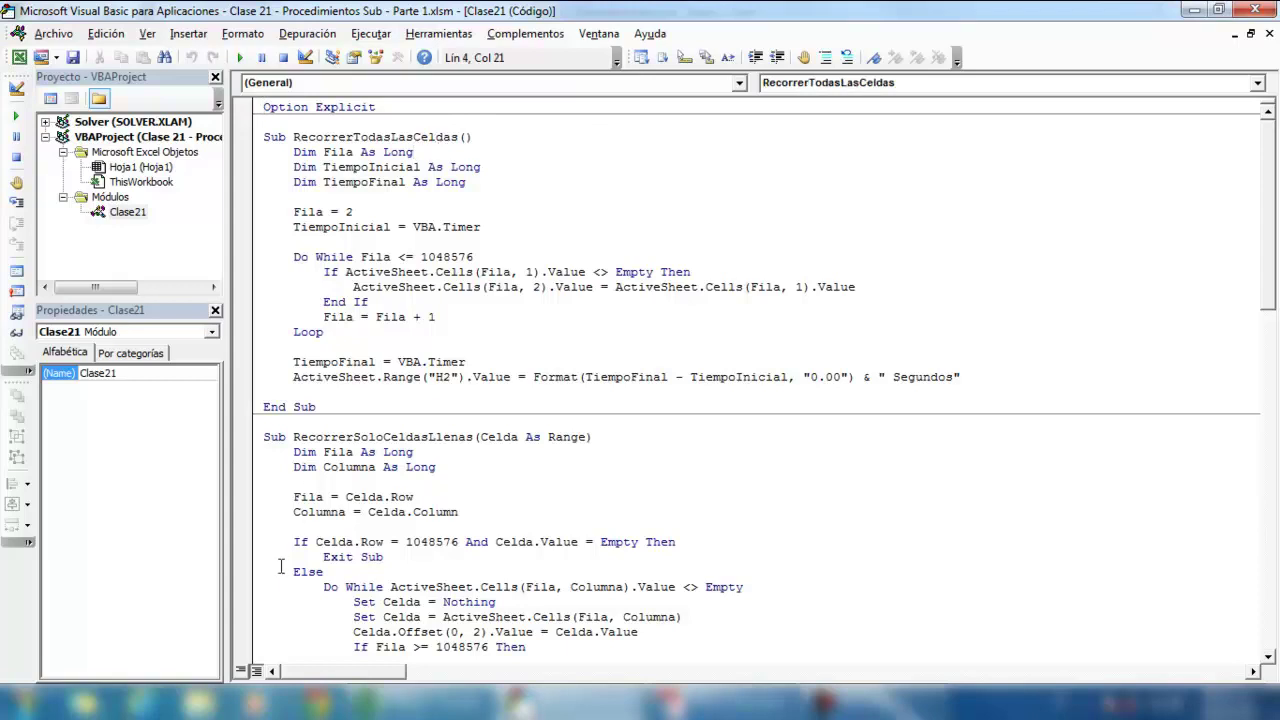
pyautogui.click(241, 671)
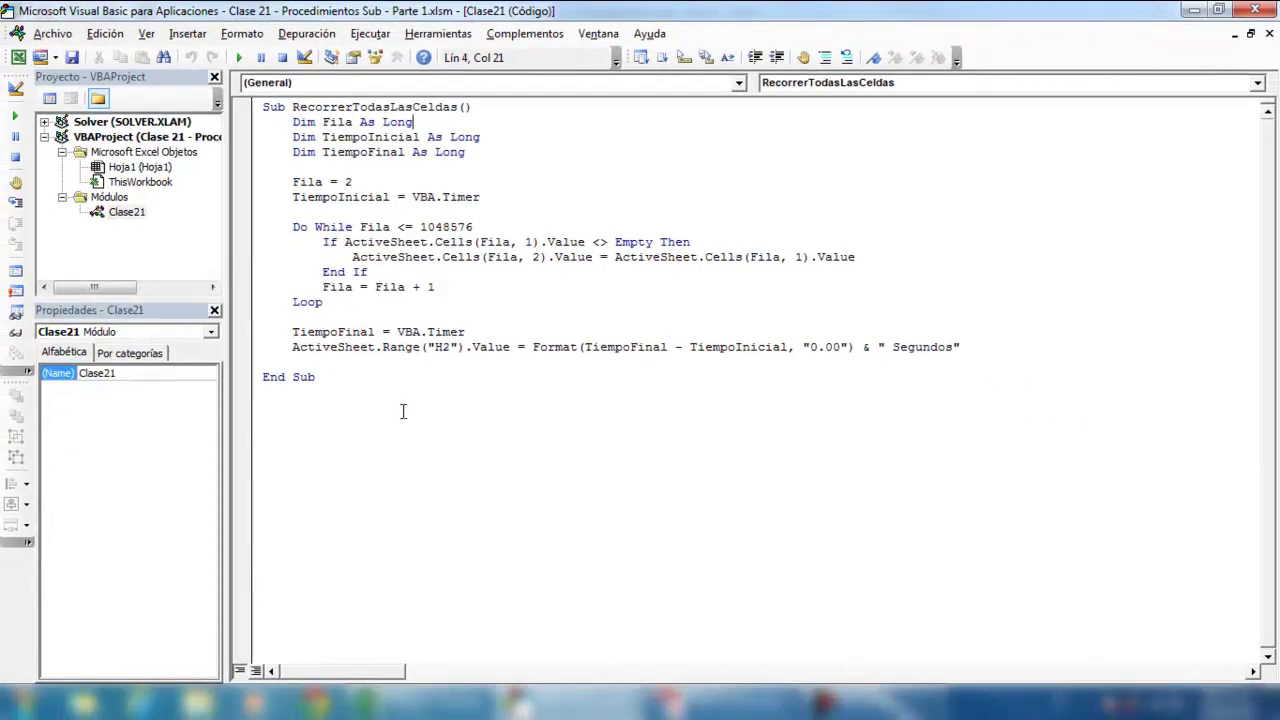
pyautogui.click(255, 671)
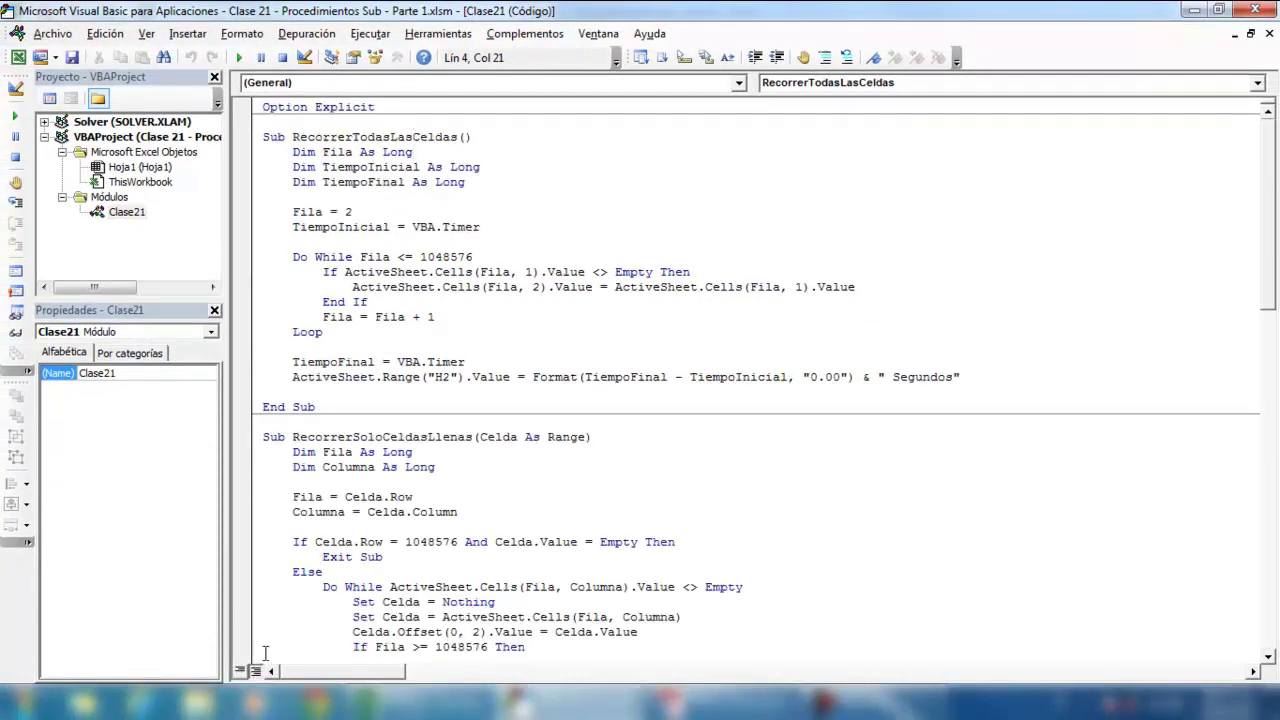
pyautogui.click(425, 455)
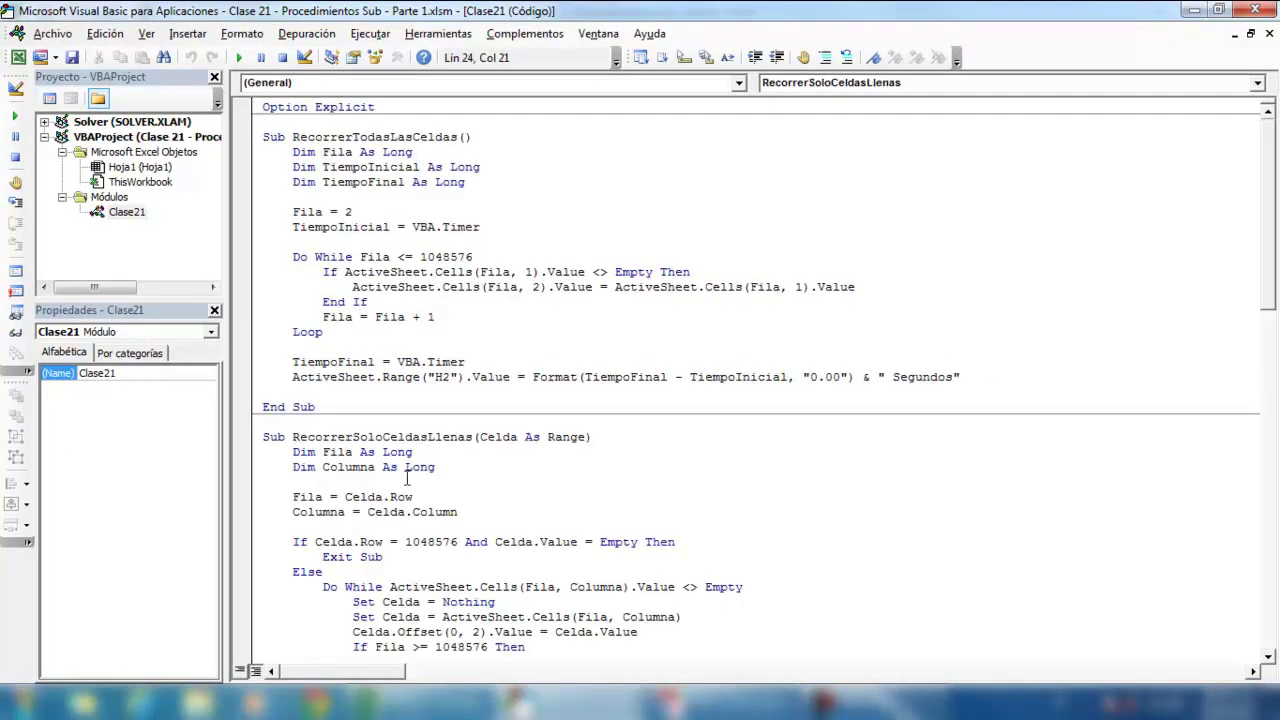
pyautogui.click(241, 671)
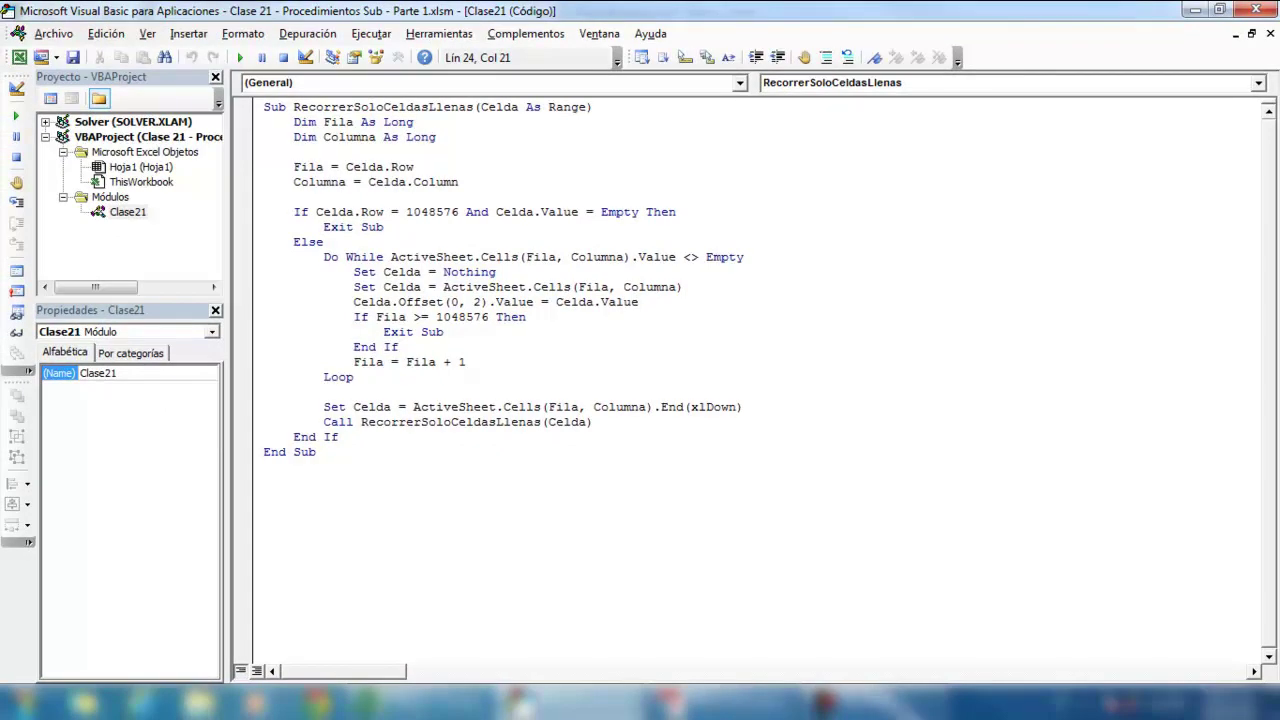
# Step: Show EjecutarProcedimientoRecursivo alone in Procedure View, run it with F5, and return to Excel
pyautogui.scroll(7, 270, 665)
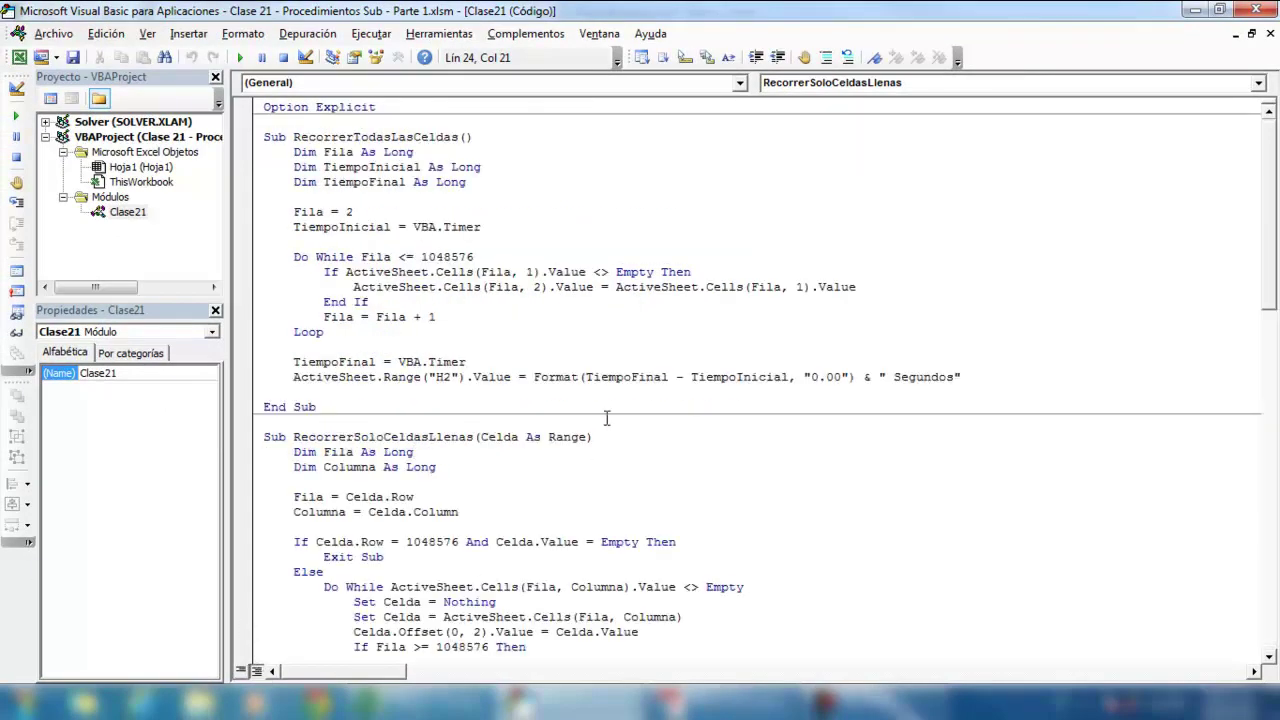
pyautogui.scroll(-6, 606, 418)
pyautogui.scroll(-5, 606, 418)
pyautogui.click(503, 329)
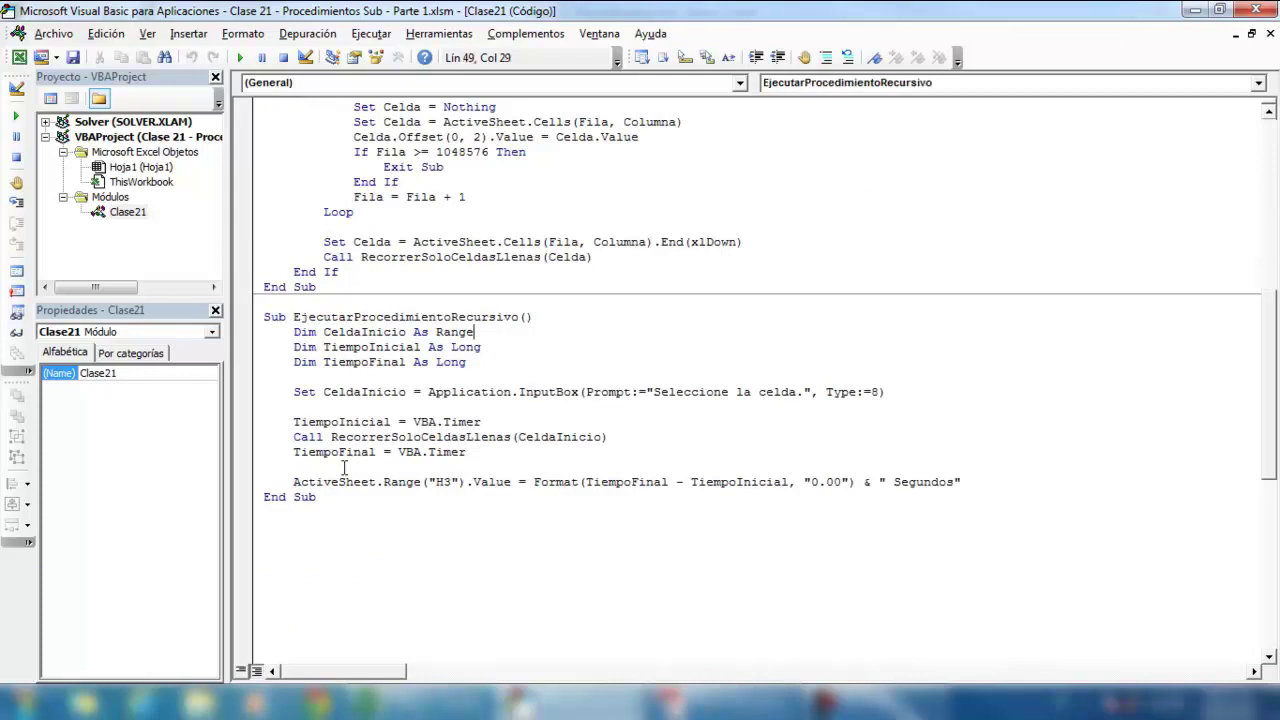
pyautogui.click(241, 671)
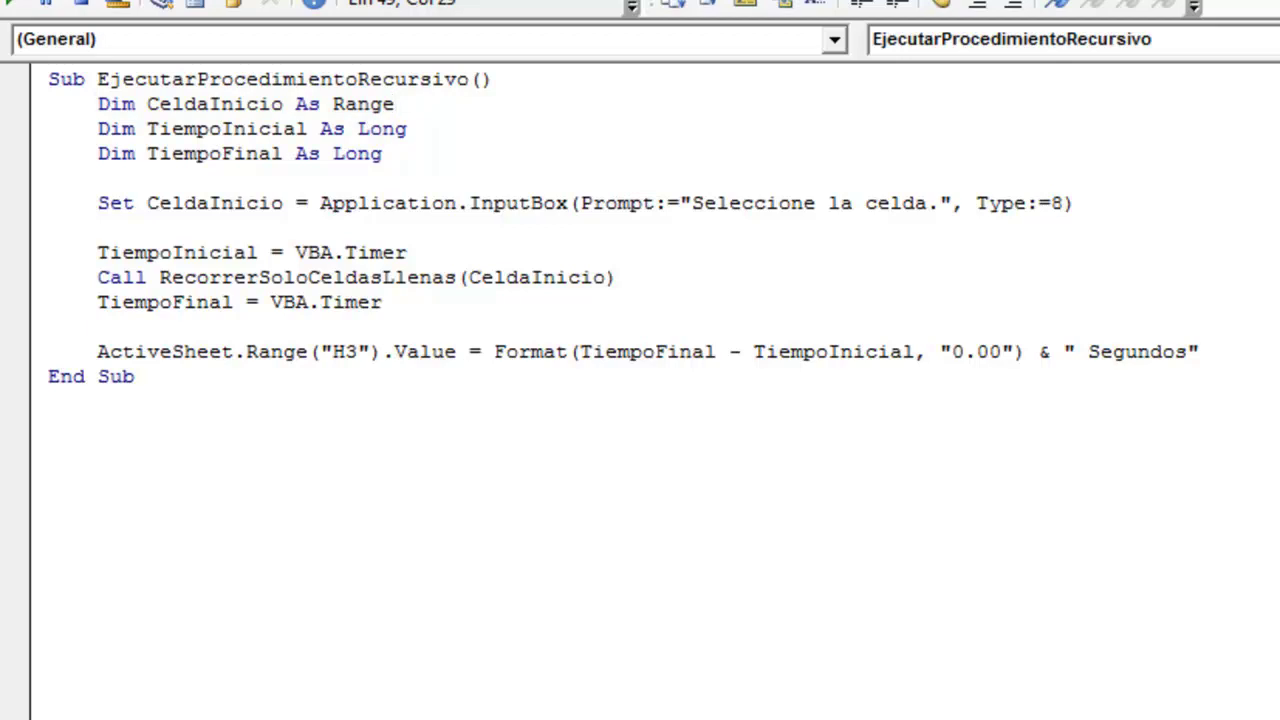
pyautogui.press('F5')
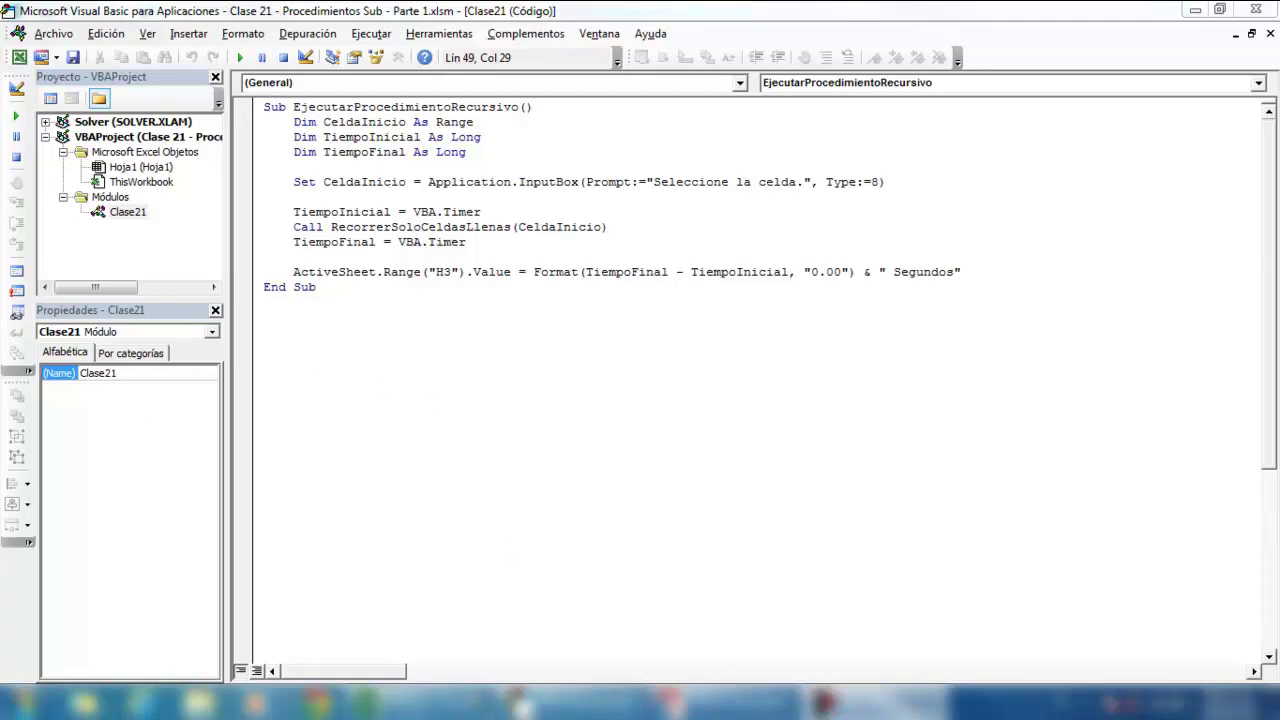
pyautogui.click(458, 708)
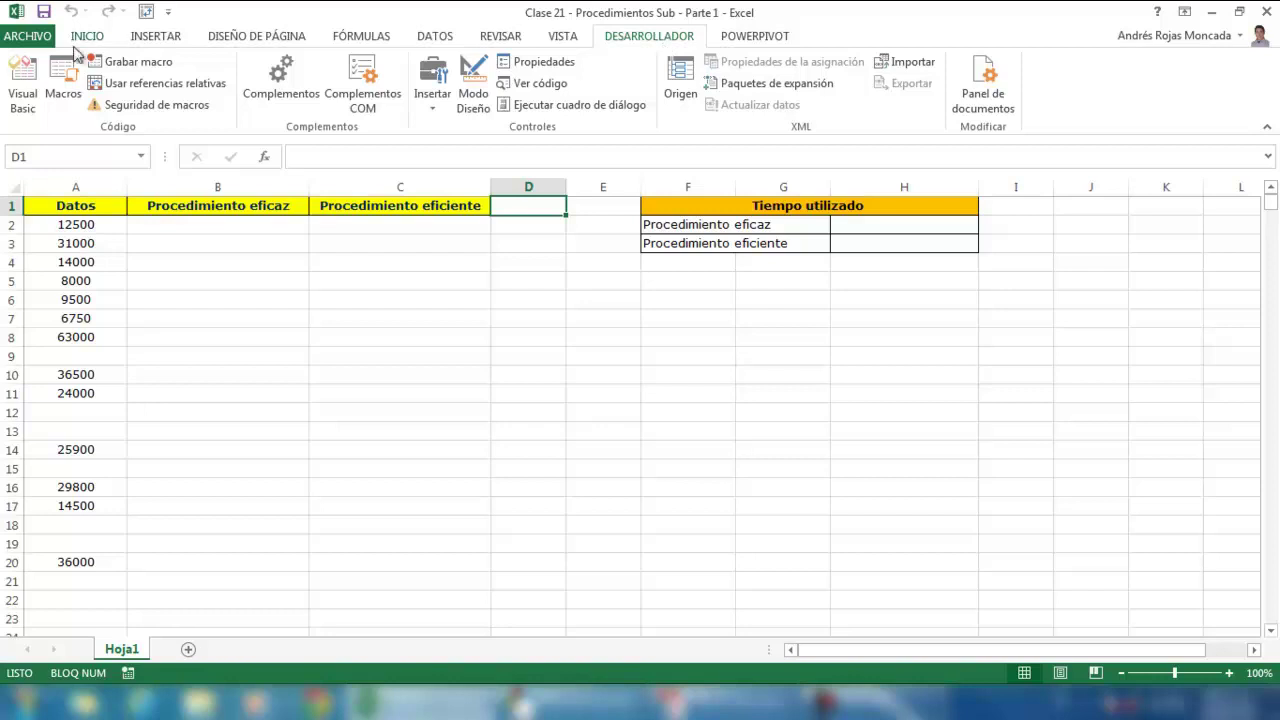
# Step: Run the RecorrerTodasLasCeldas macro from the Macros list
pyautogui.click(60, 90)
pyautogui.moveTo(876, 361)
pyautogui.mouseDown()
pyautogui.moveTo(608, 252)
pyautogui.moveTo(600, 293)
pyautogui.mouseUp()
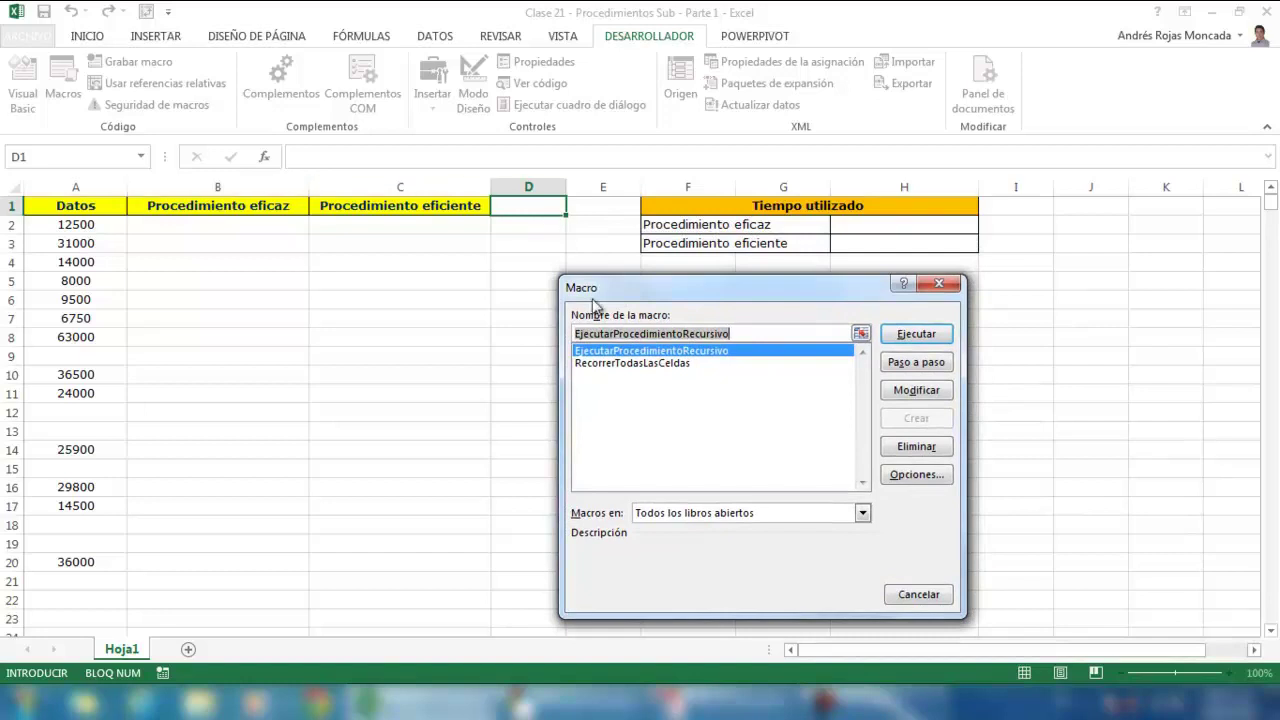
pyautogui.click(682, 365)
pyautogui.click(905, 336)
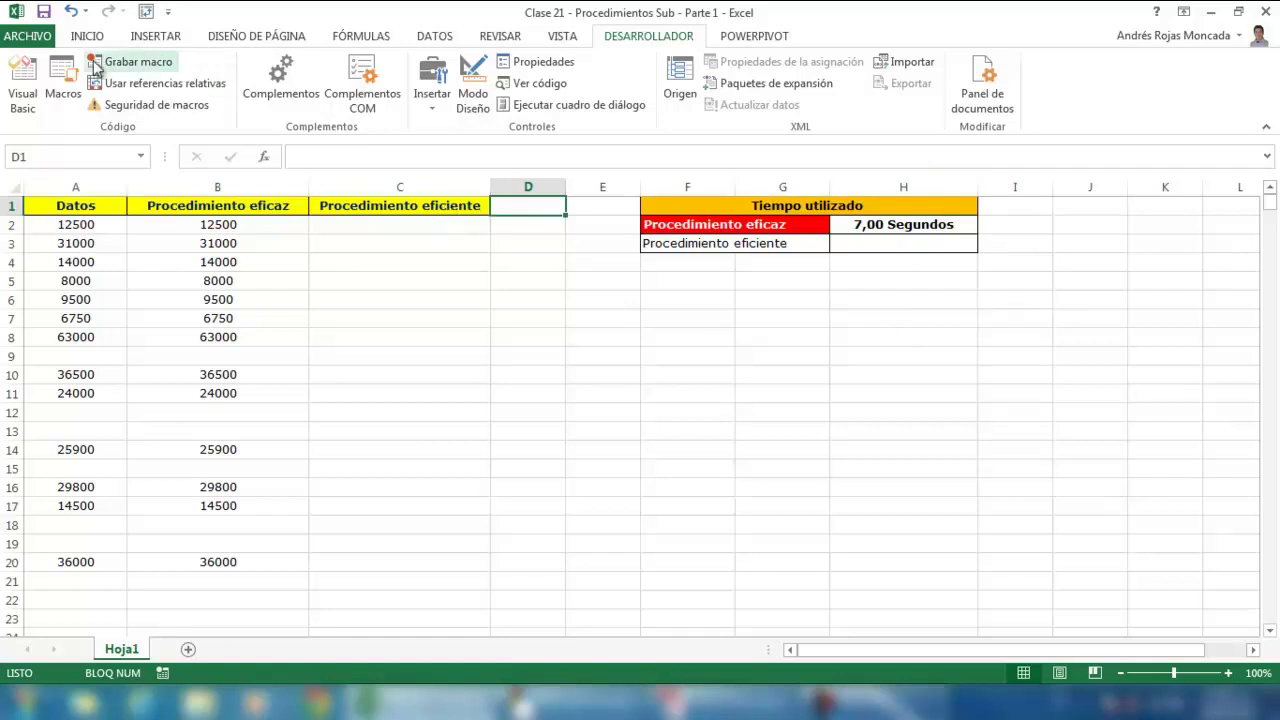
# Step: Run EjecutarProcedimientoRecursivo with A2 as the starting cell to fill column C
pyautogui.click(63, 85)
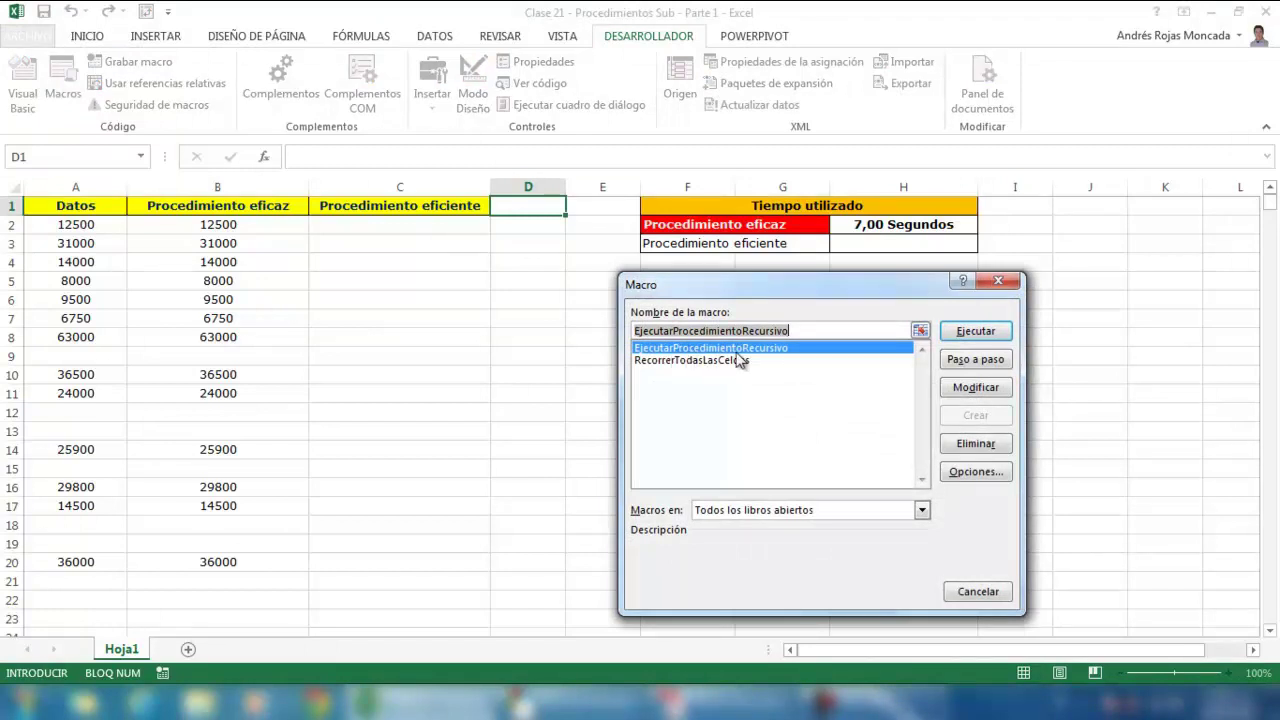
pyautogui.click(960, 331)
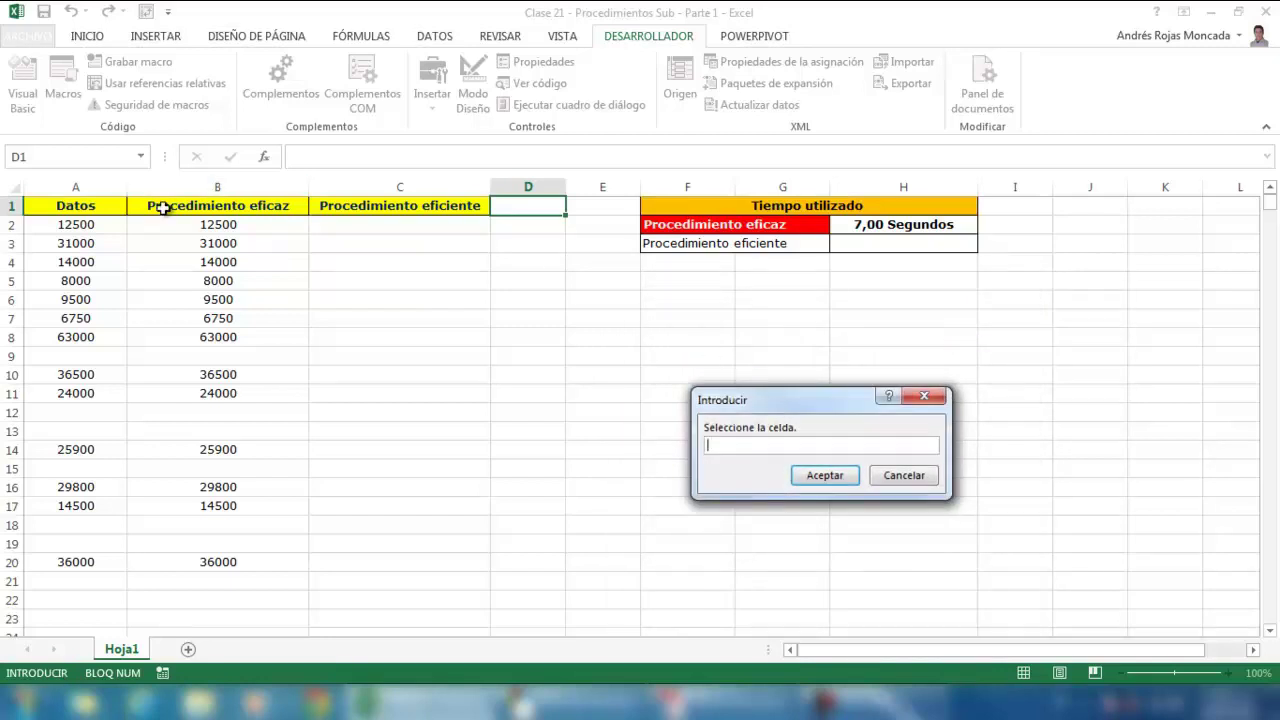
pyautogui.click(102, 230)
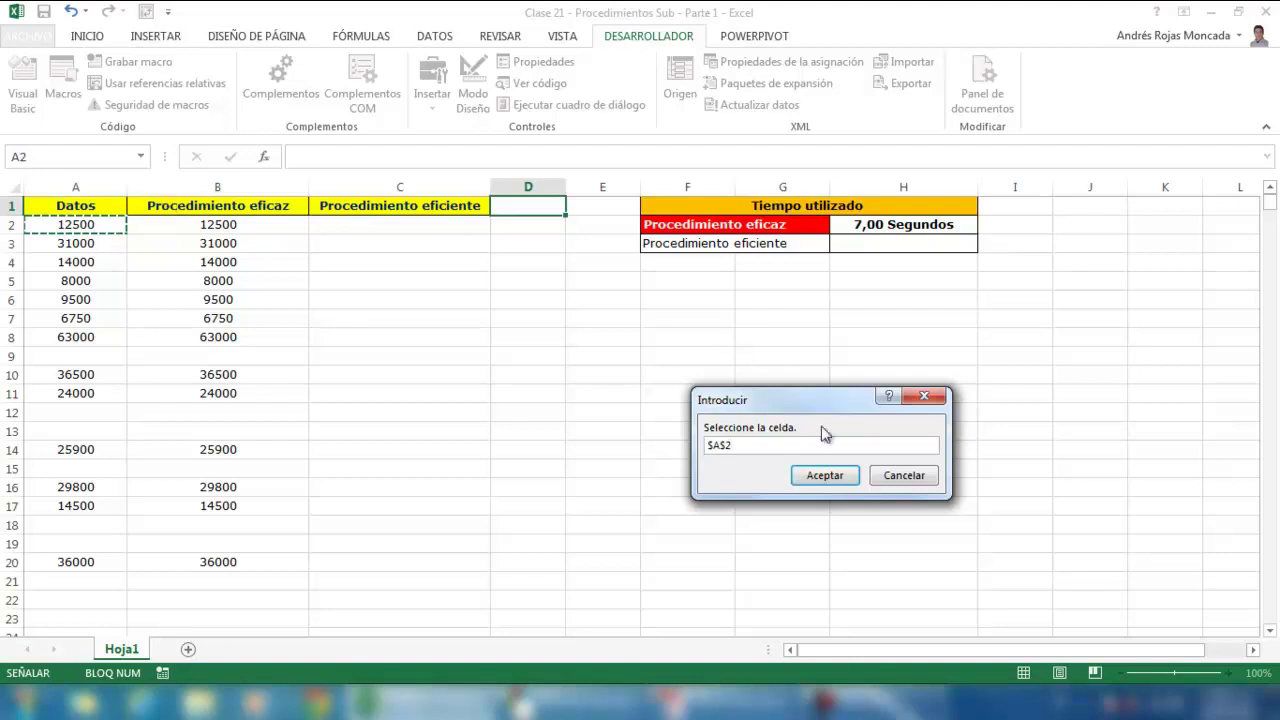
pyautogui.click(825, 476)
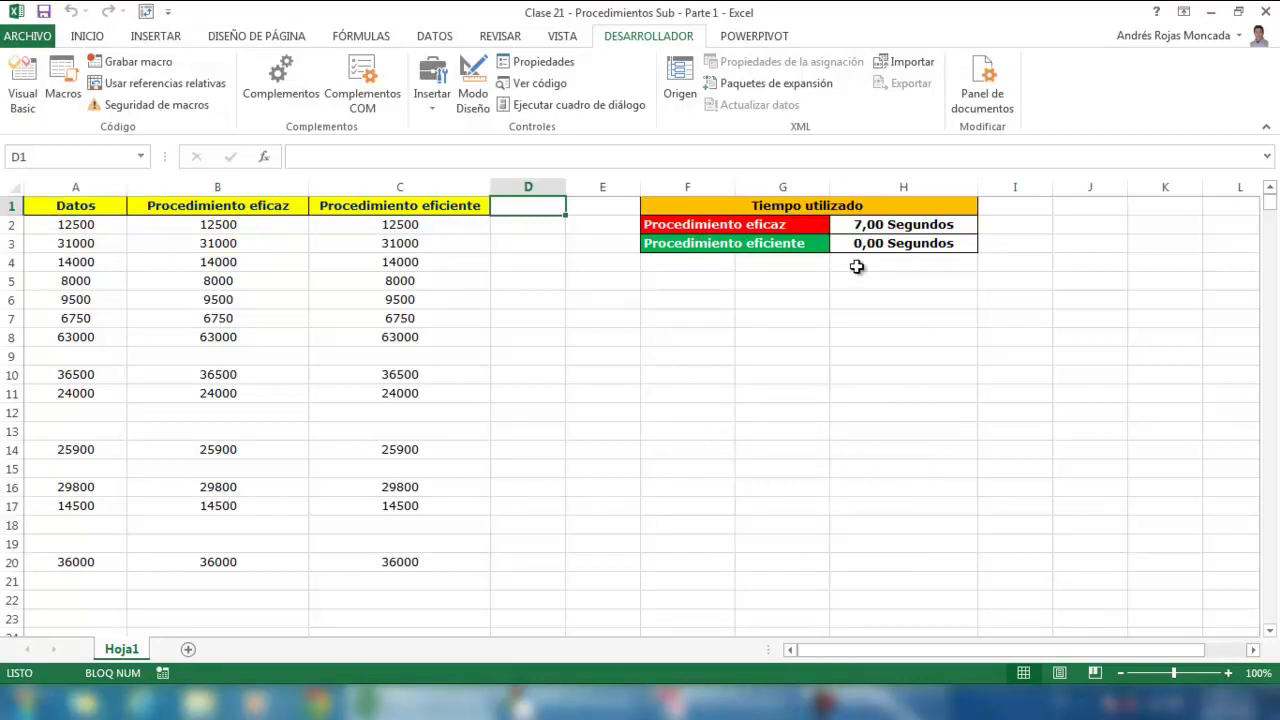
pyautogui.click(68, 223)
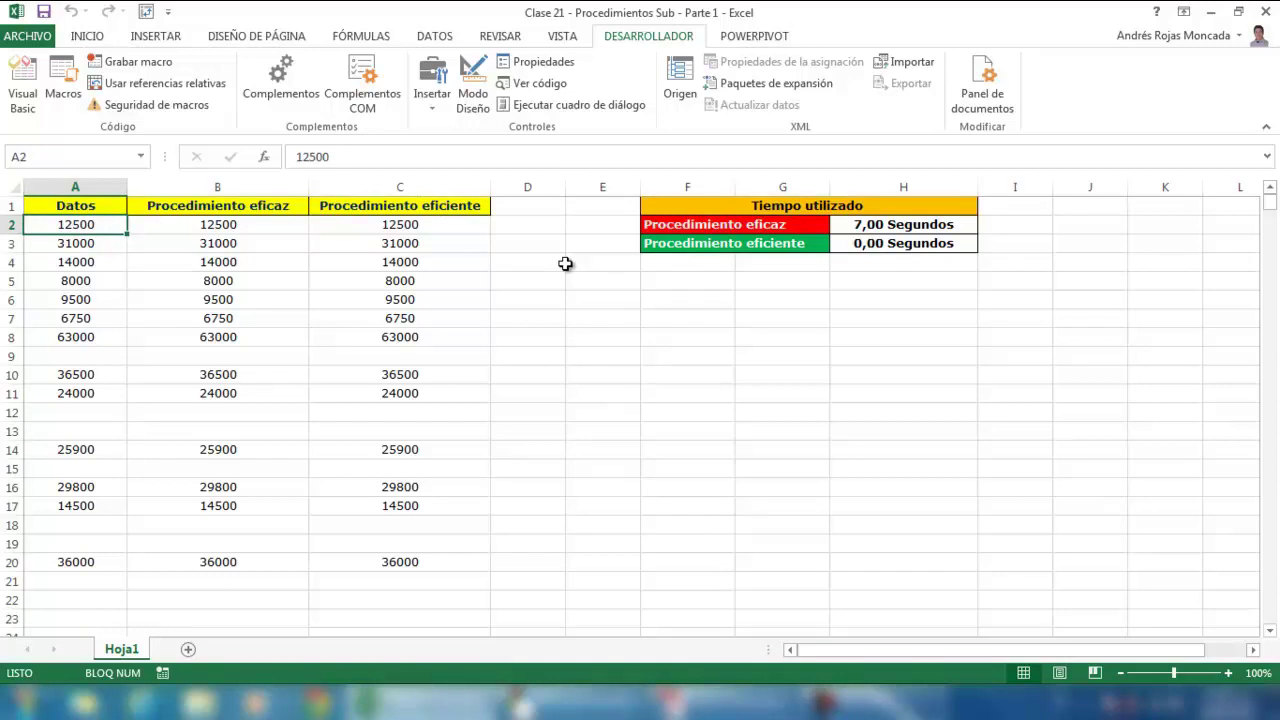
pyautogui.hotkey('ctrl', 'Down')
pyautogui.hotkey('ctrl', 'Down')
pyautogui.hotkey('ctrl', 'Down')
pyautogui.hotkey('ctrl', 'Down')
pyautogui.hotkey('ctrl', 'Down')
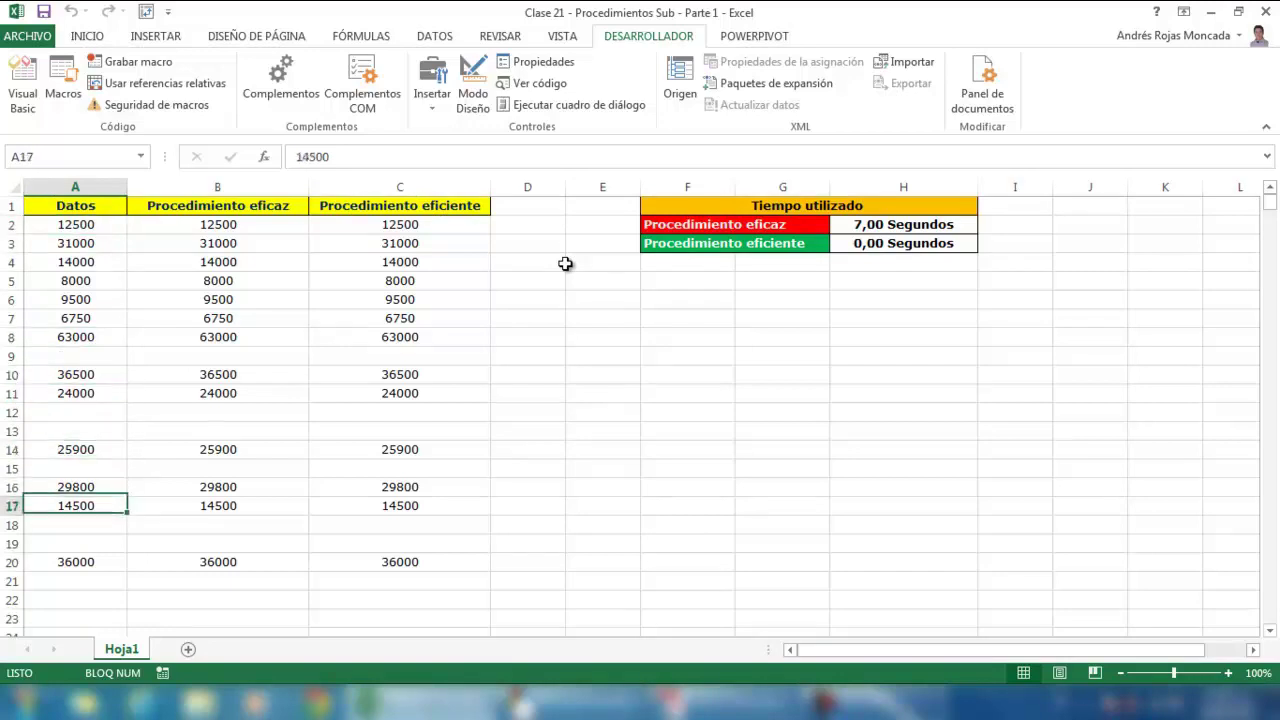